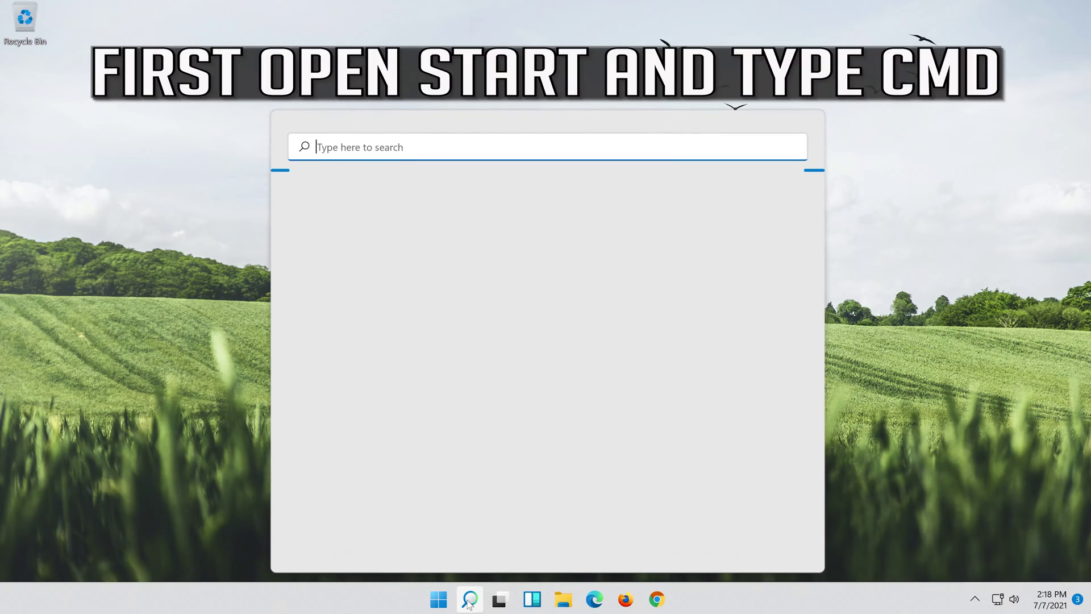
- Search 'cmd', run Command Prompt as administrator, and approve the User Account Control prompt
text(cmd)
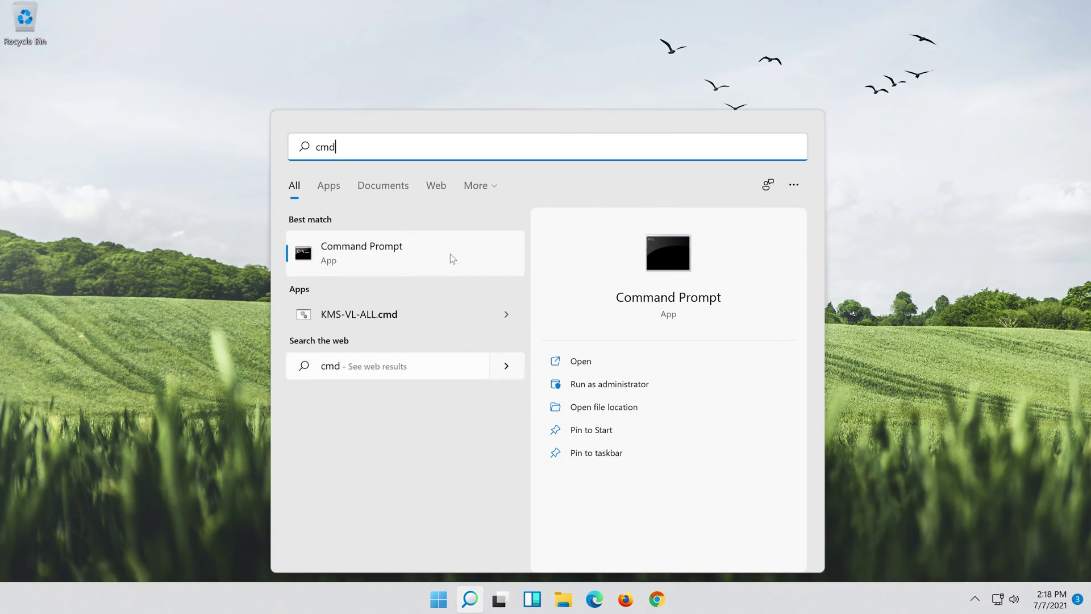
right_click(453, 259)
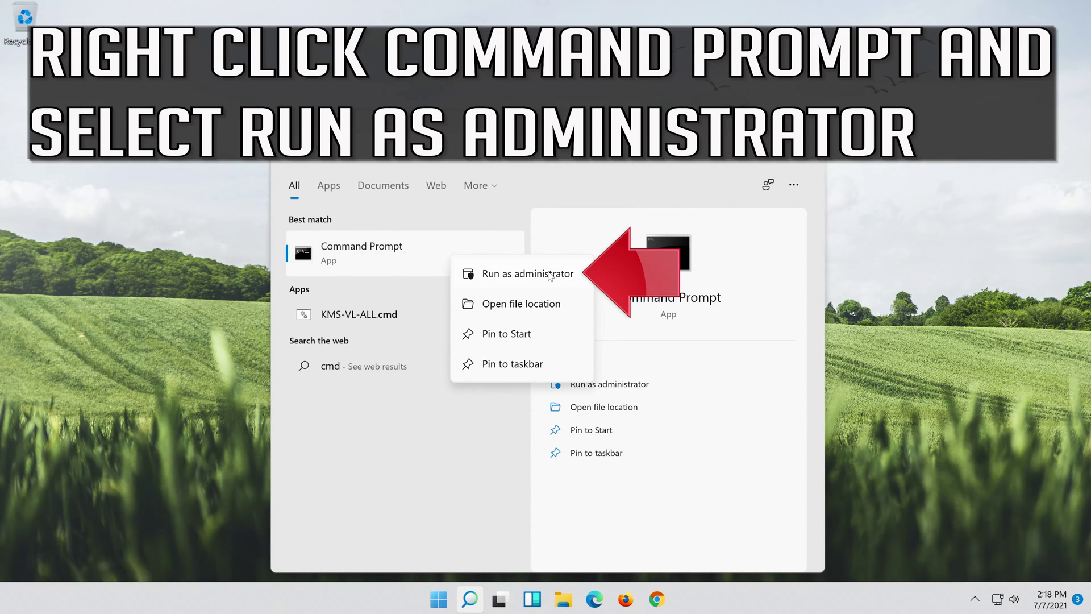
click(528, 278)
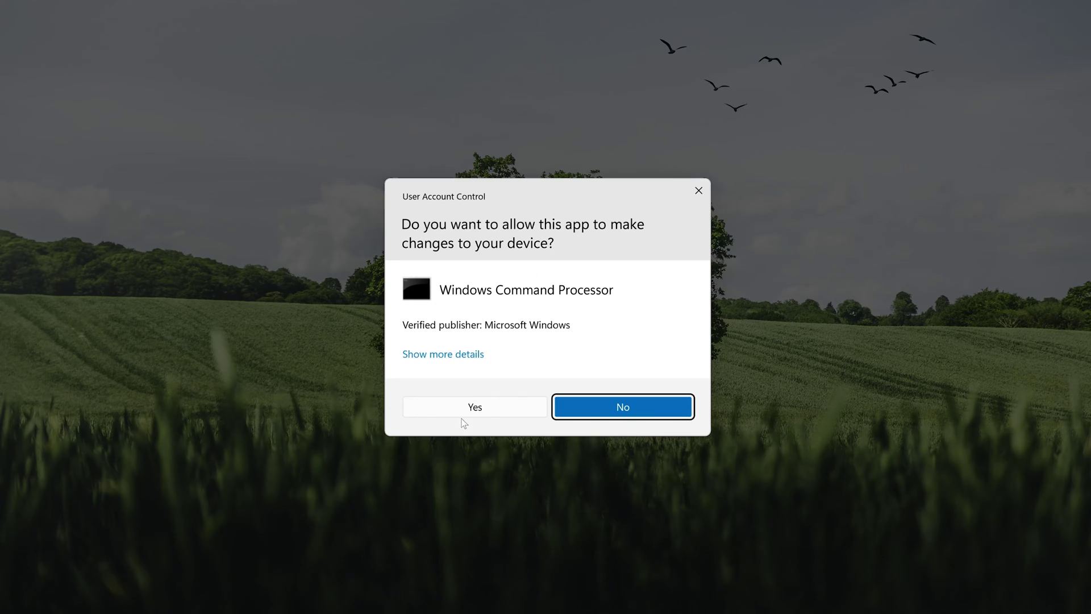
click(485, 406)
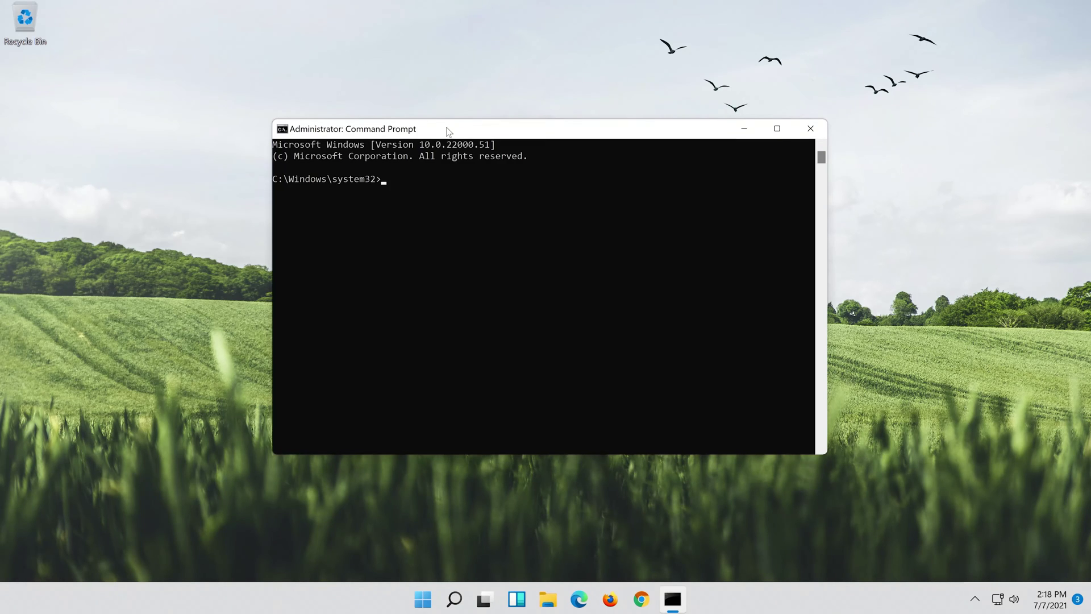
- Run 'netsh int ip reset c:\resetlog.txt' and then 'netsh winsock reset'
text(ne)
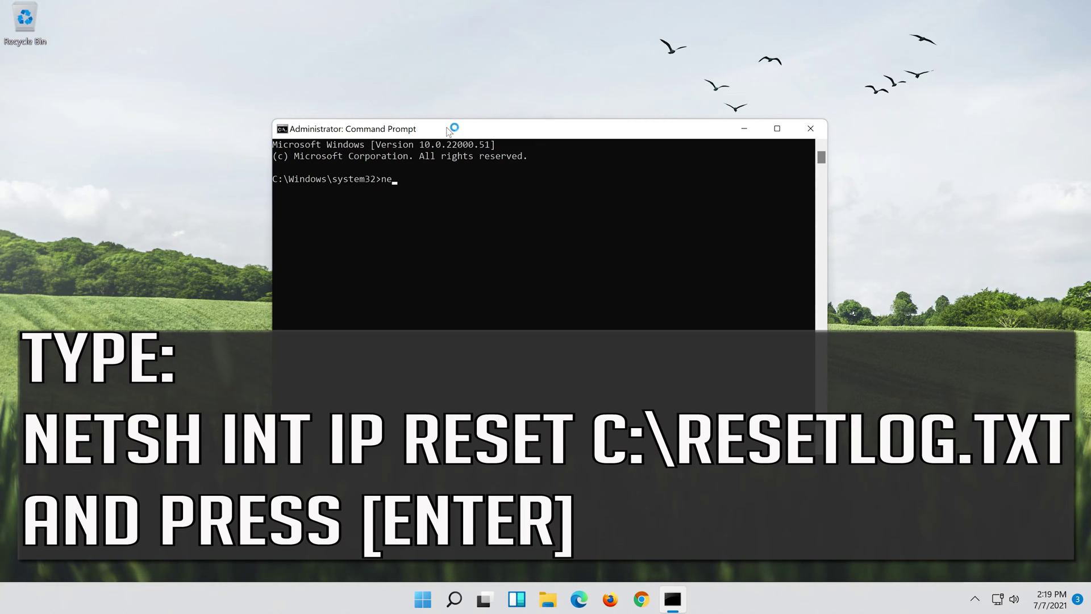
text(t)
text(sh int ip reset c:\reset)
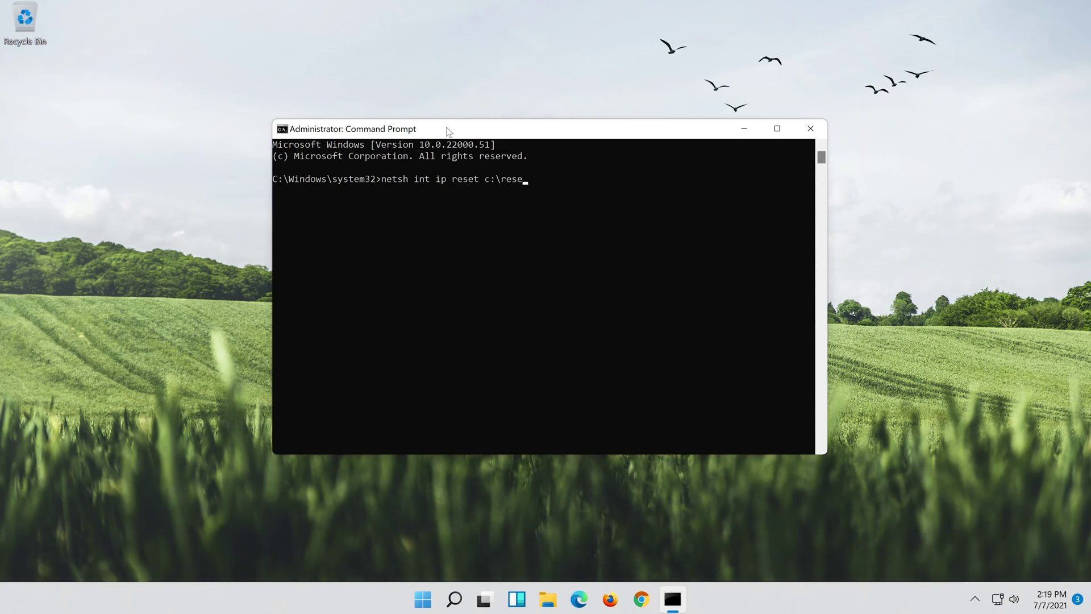
text(log.txt)
key(Return)
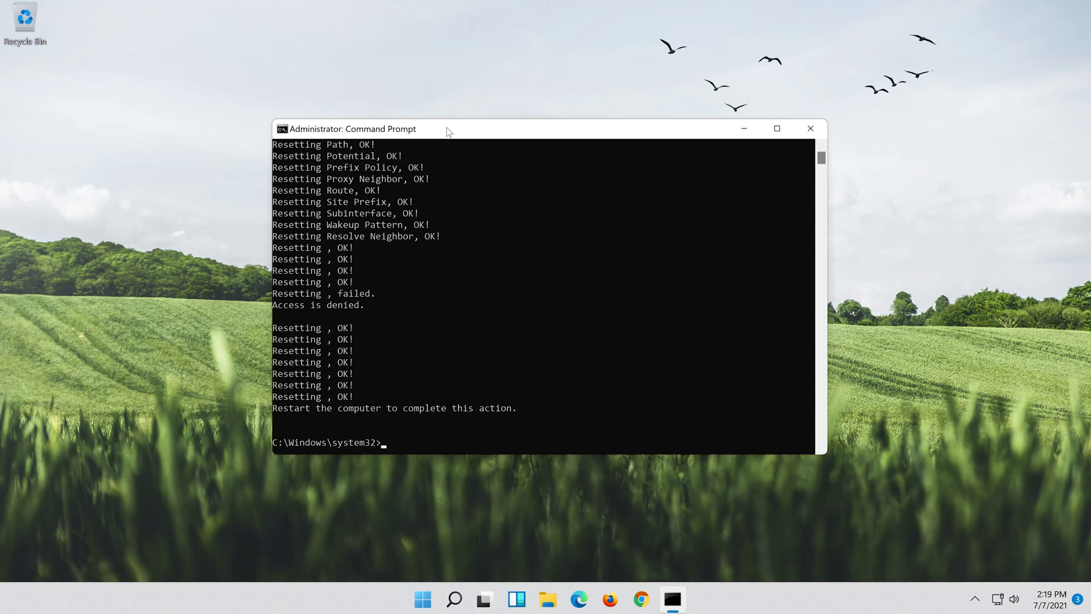
text(n)
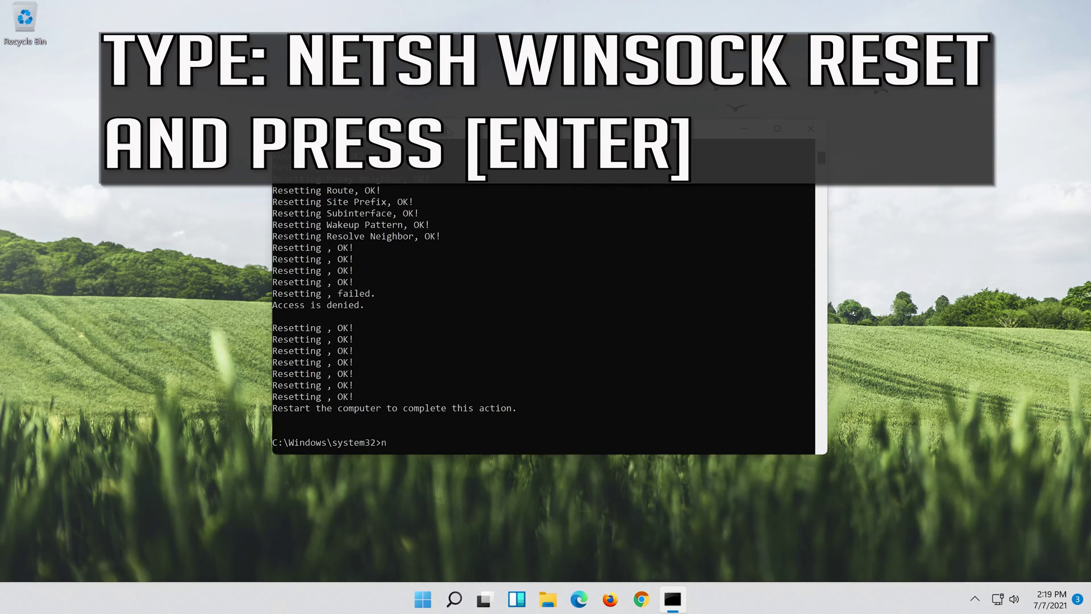
text(etsh winsock reset)
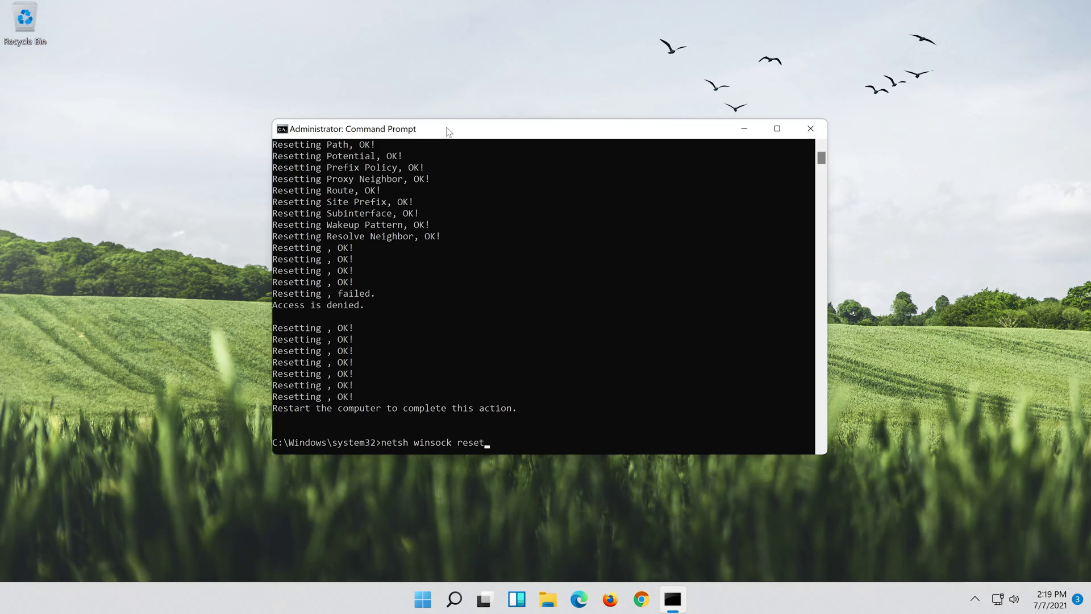
key(Return)
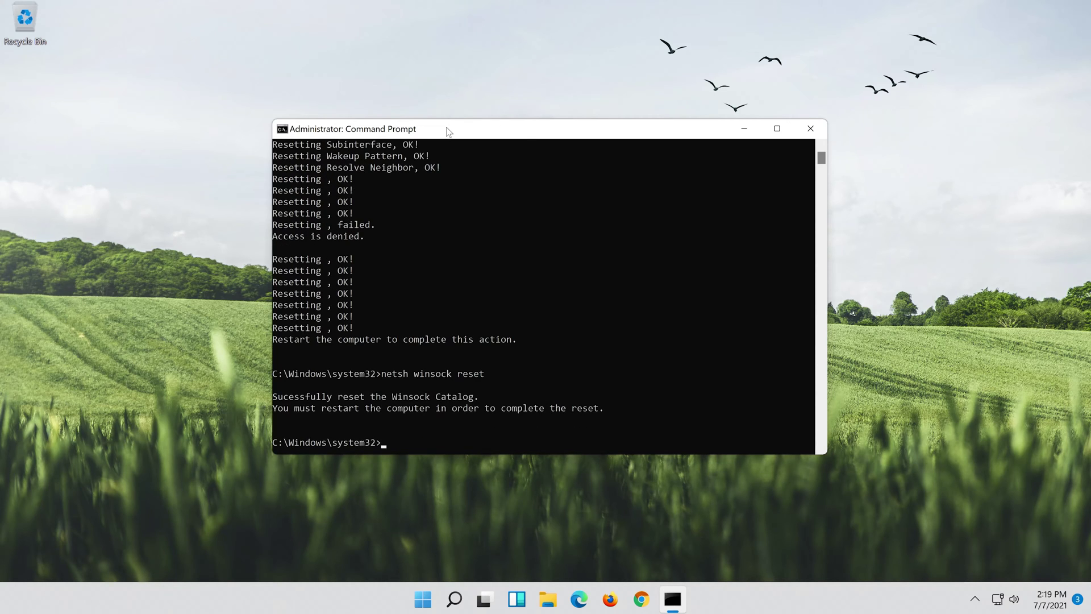
- Flush the DNS resolver cache with ipconfig /flushdns, then close the console with exit
text(ipconfig )
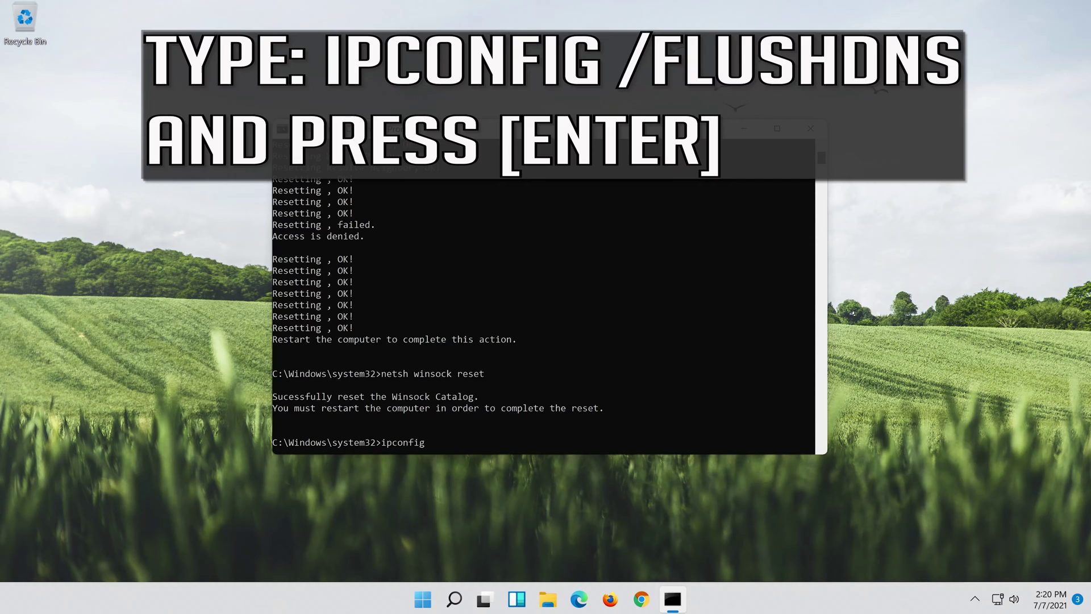
text(/flushdns)
key(Return)
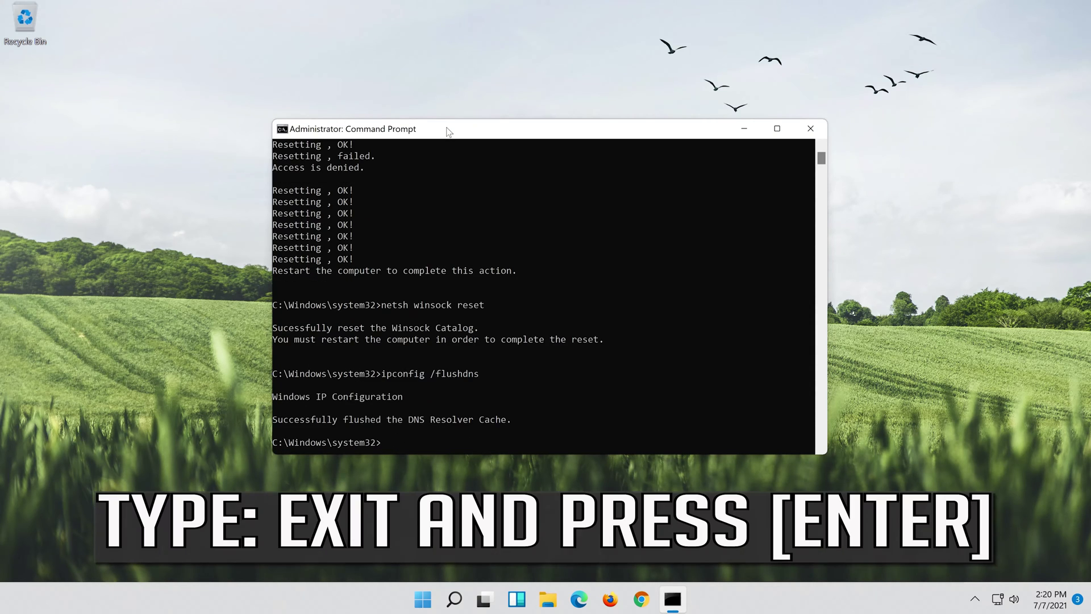
text(exit)
key(Return)
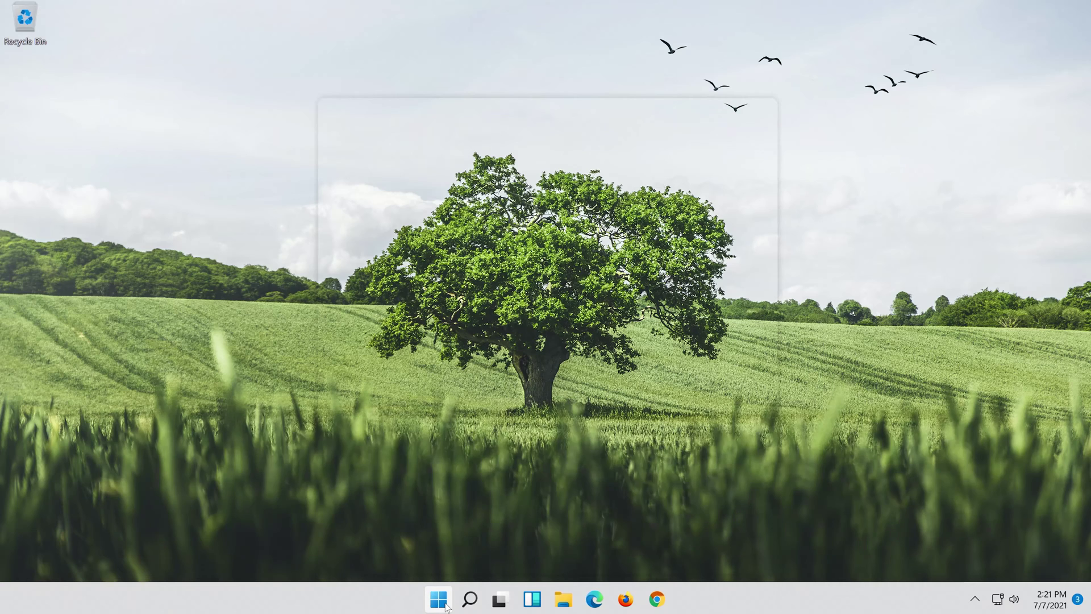
- Restart the computer from the Start menu power options
click(446, 604)
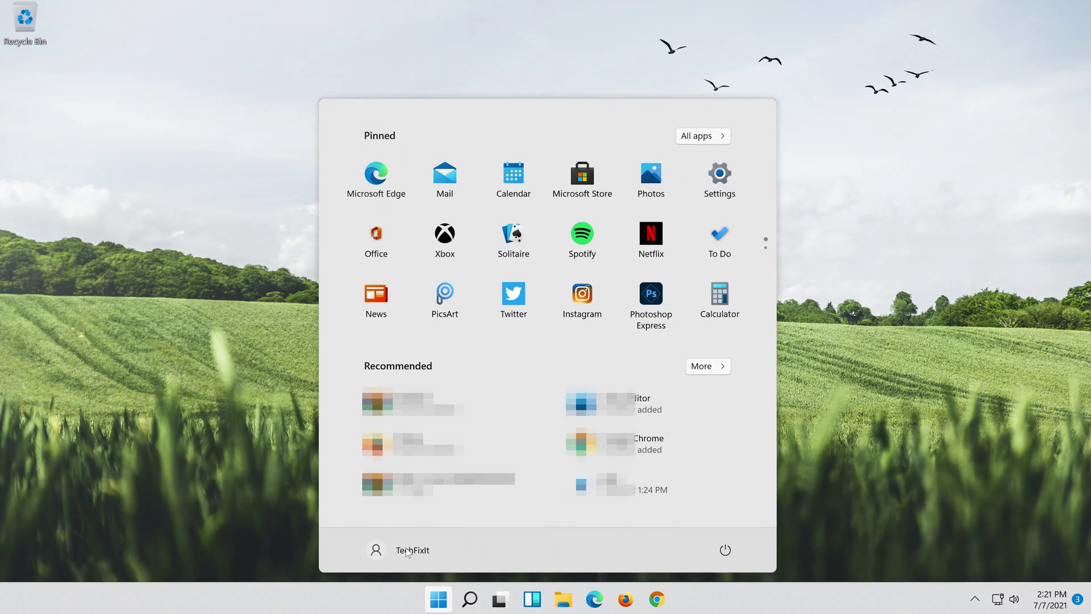
click(725, 550)
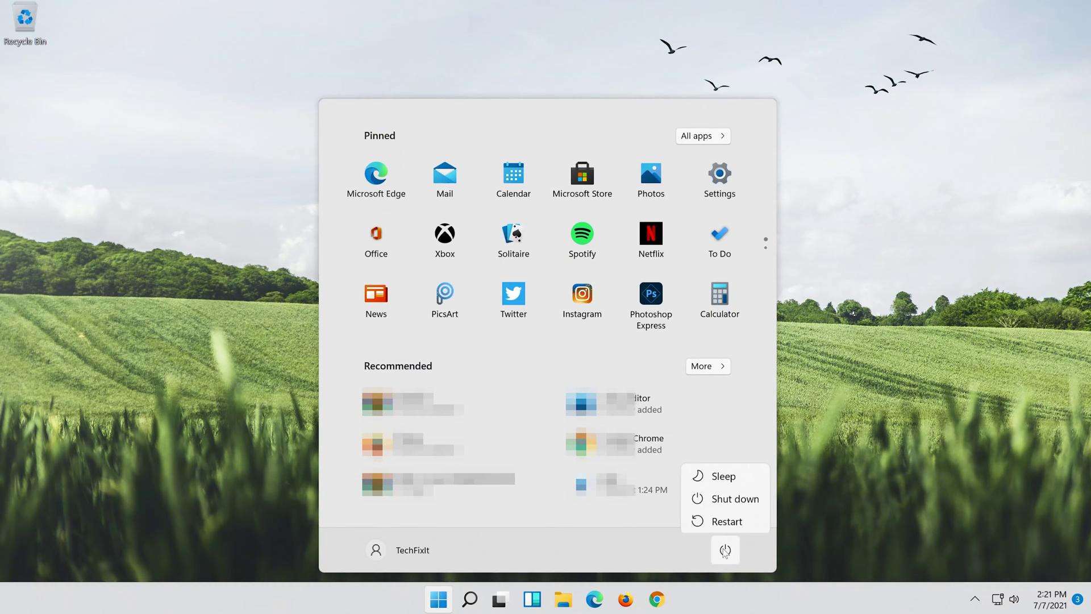
click(722, 520)
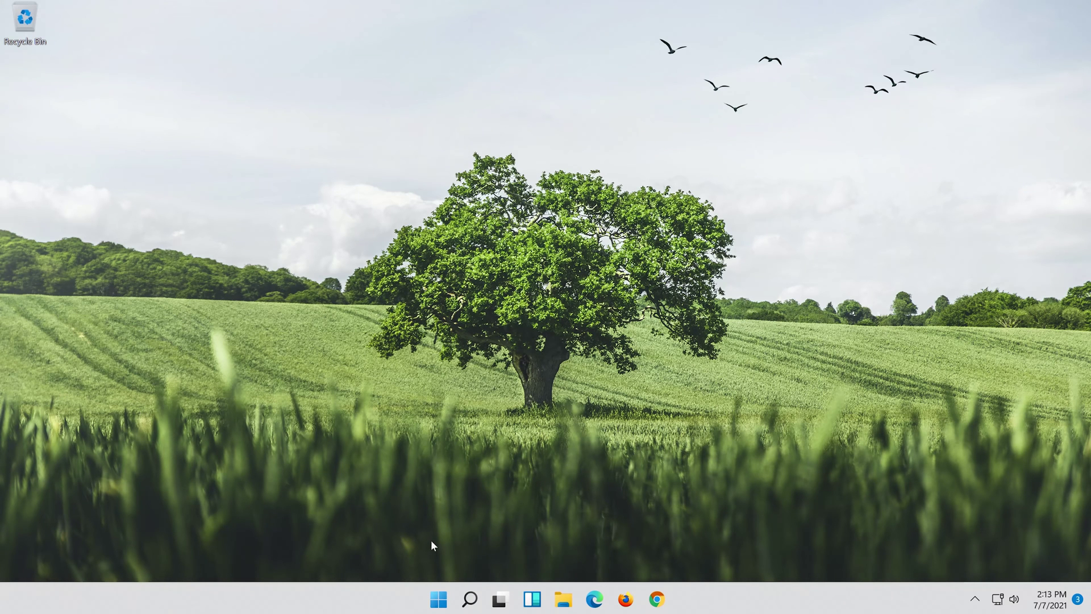
- Search for 'settings' and launch the Settings app from Best match
click(480, 604)
text(settings)
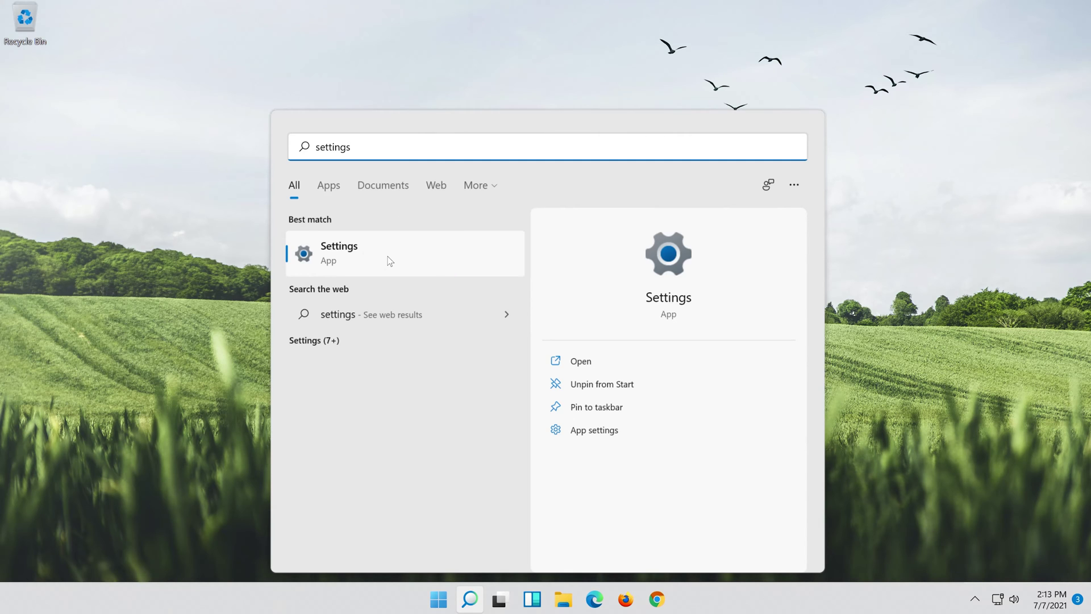
click(390, 260)
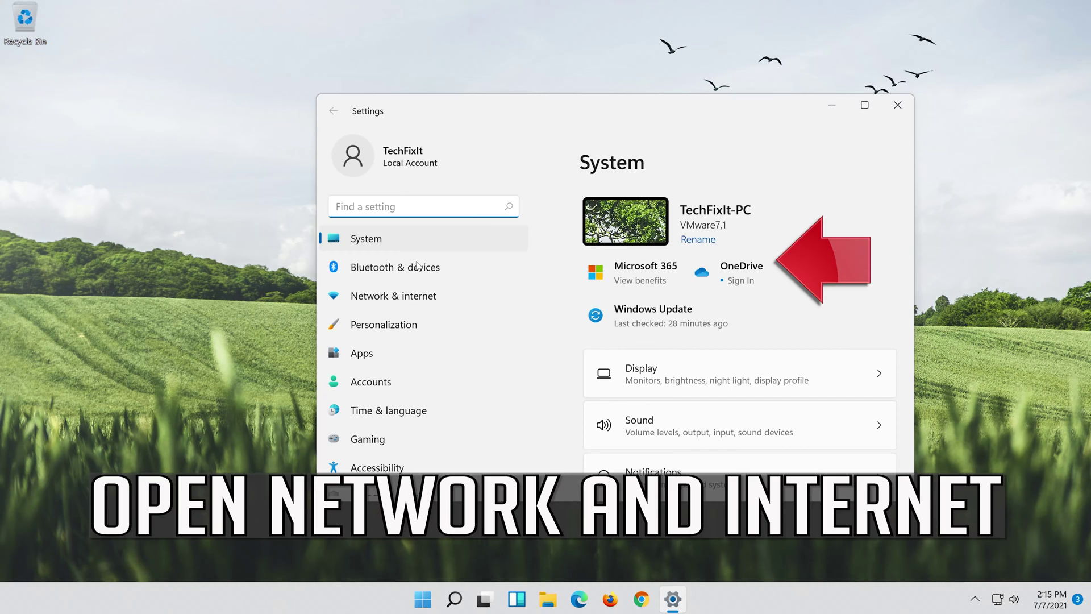
- Go to Network & internet > Advanced network settings and scroll down to Network reset
click(422, 300)
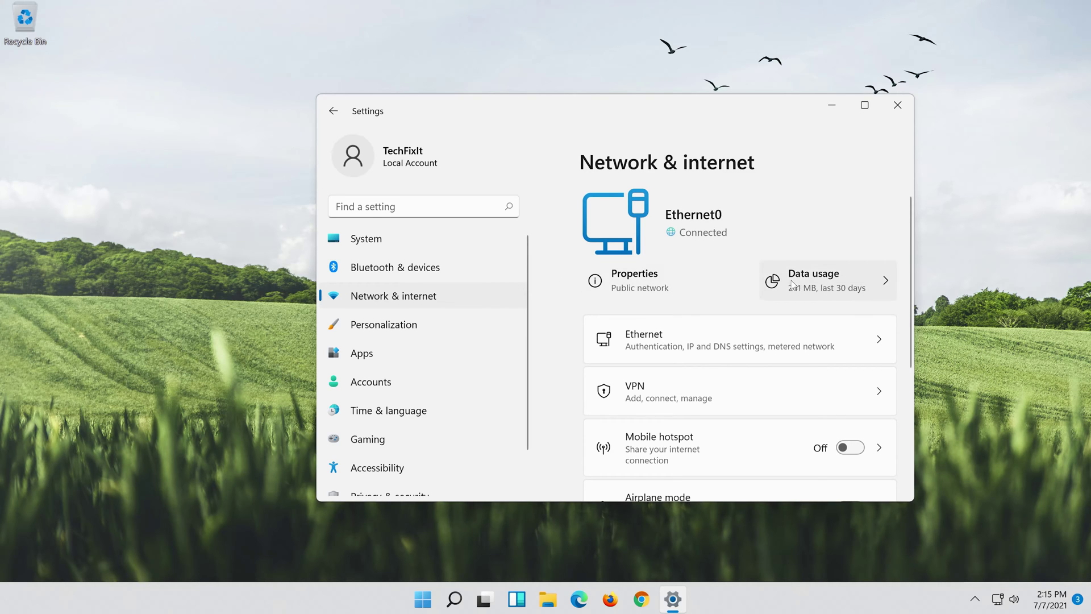
scroll(781, 284, down, 5)
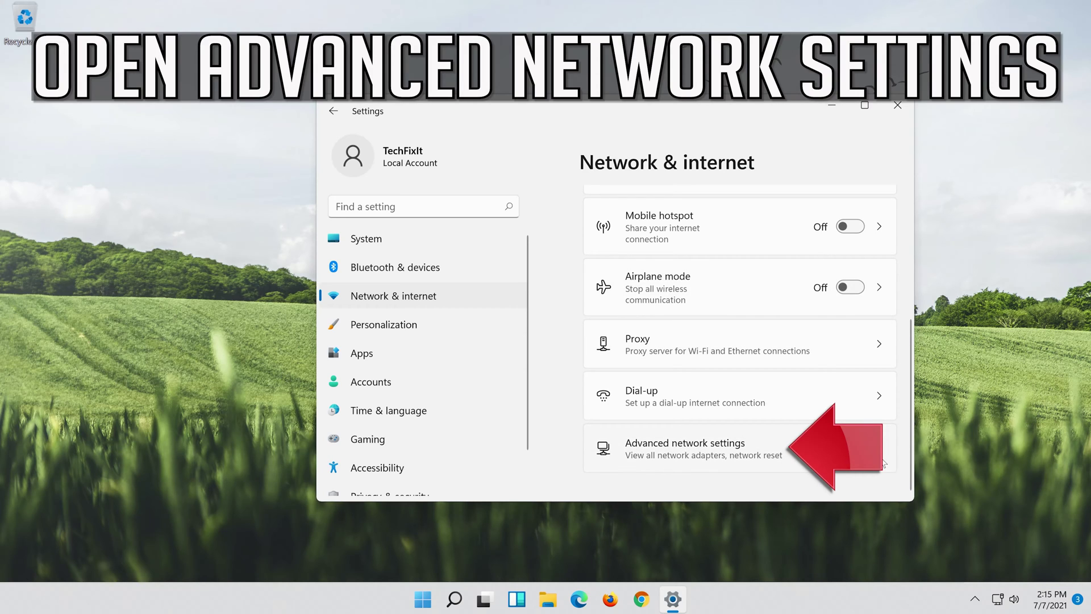
click(669, 454)
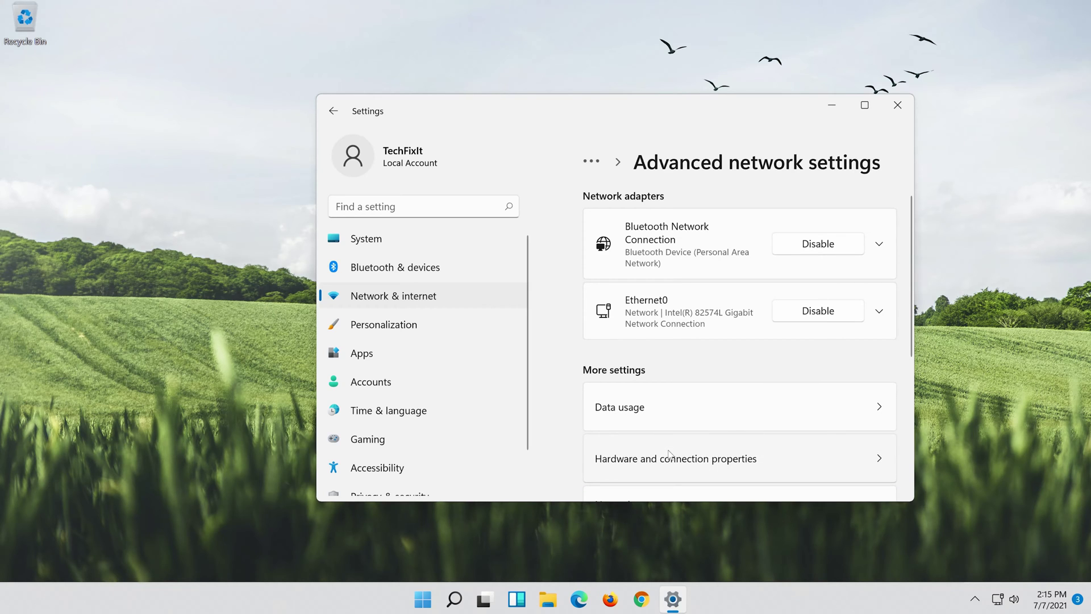
scroll(669, 454, down, 3)
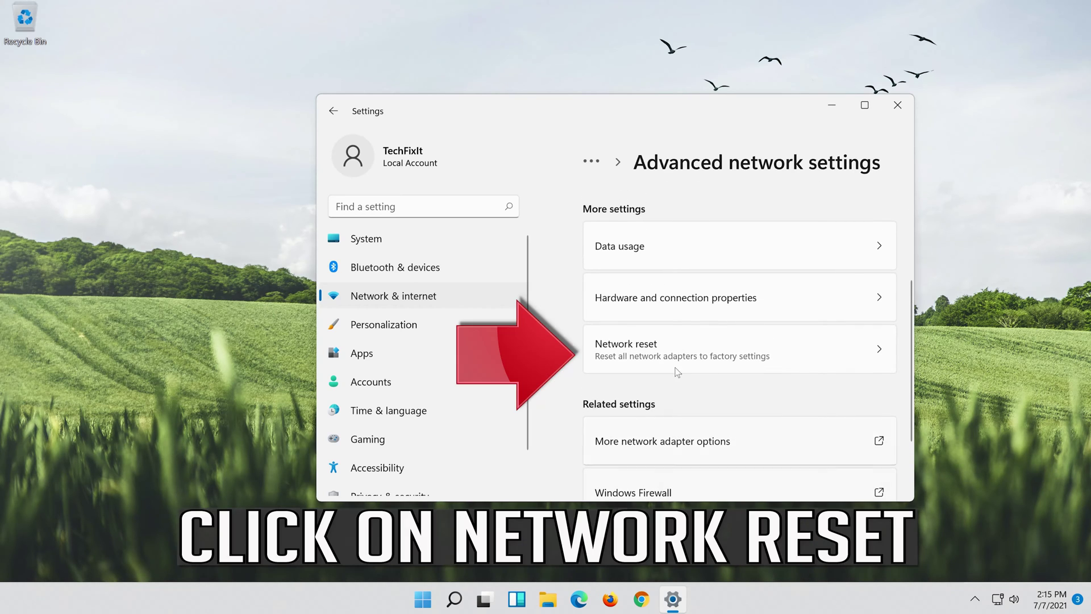
- Confirm Network reset for all adapters, dismiss the sign-out notice, and close Settings
click(730, 348)
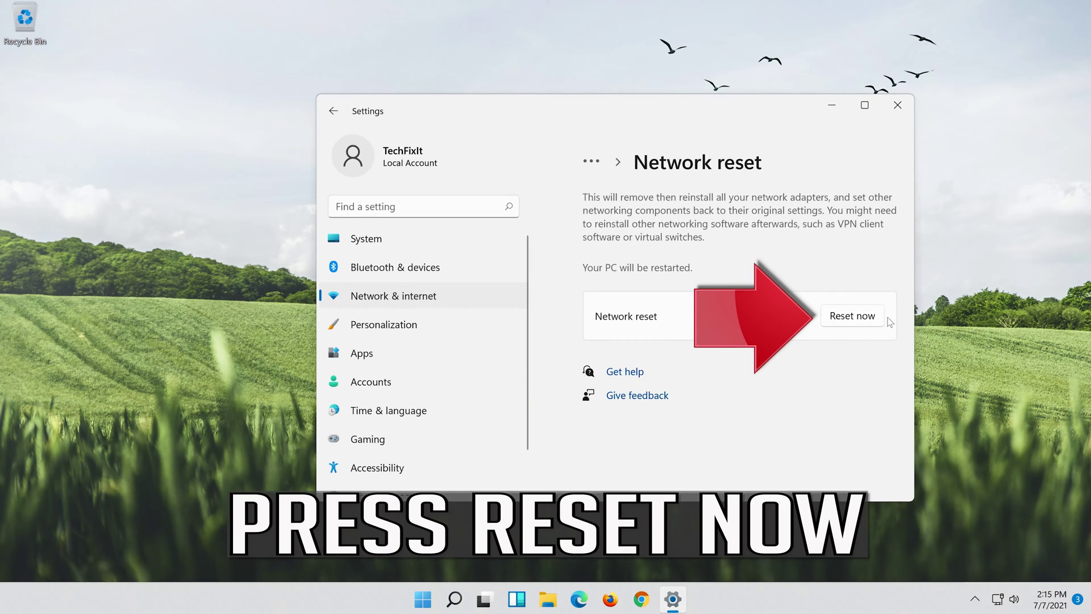
click(858, 313)
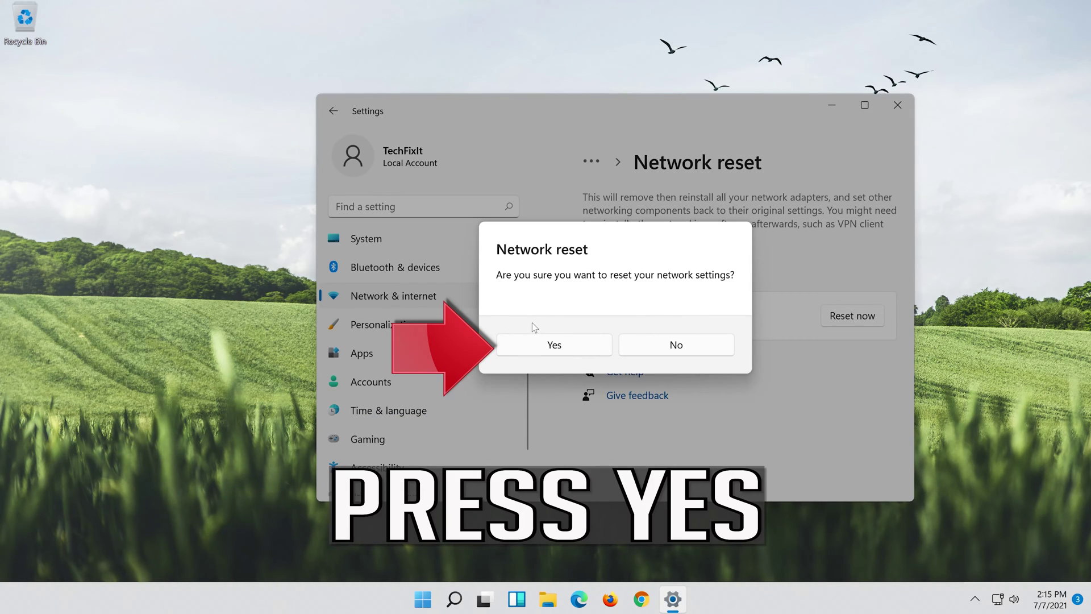
click(564, 346)
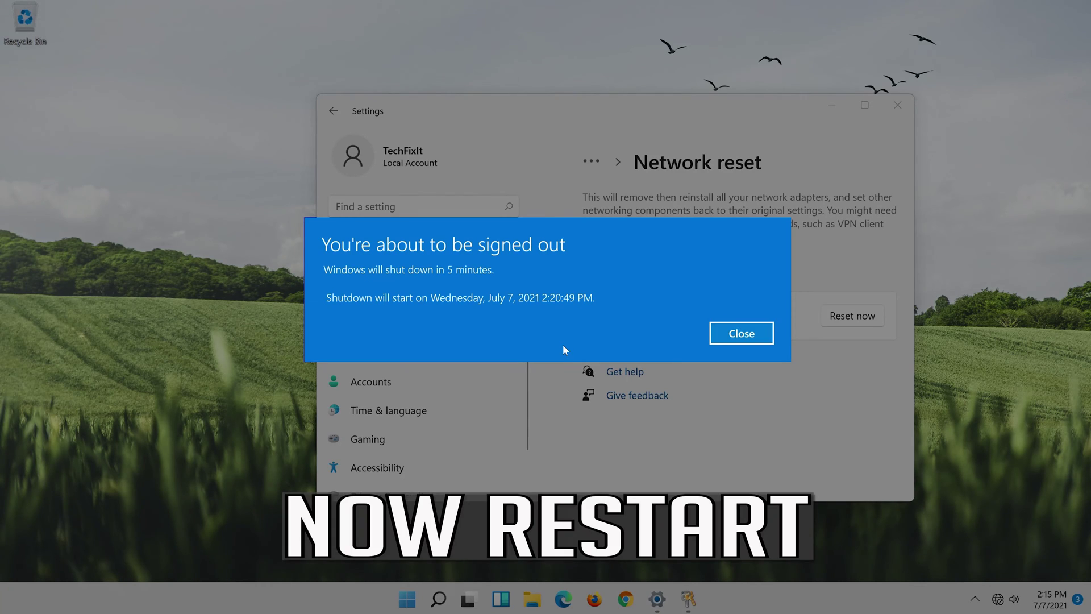
click(740, 338)
click(896, 106)
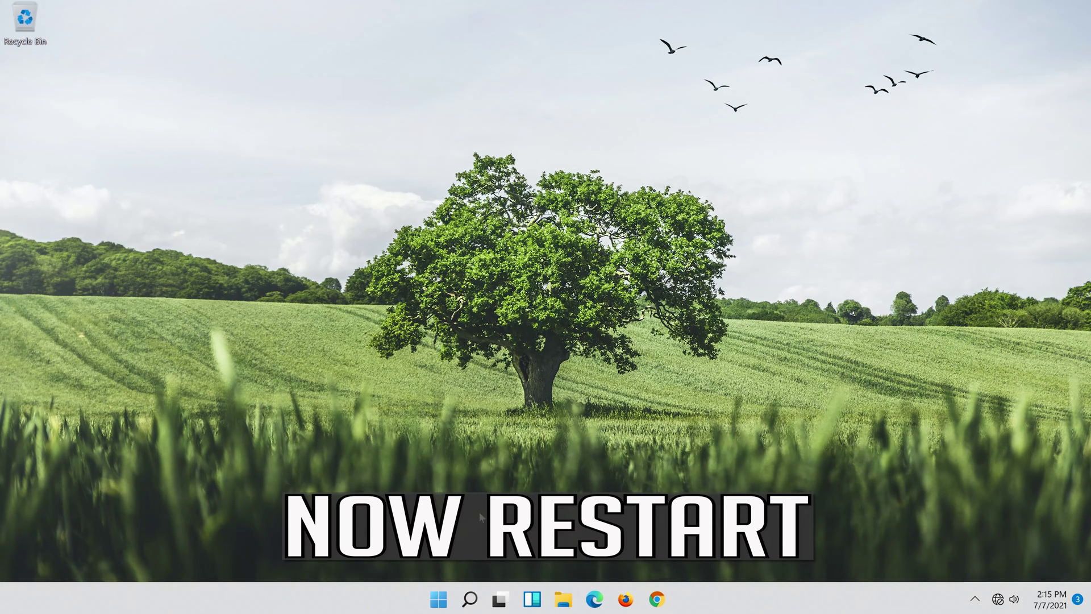
- Restart the PC again via Start > Power > Restart
click(427, 608)
click(725, 550)
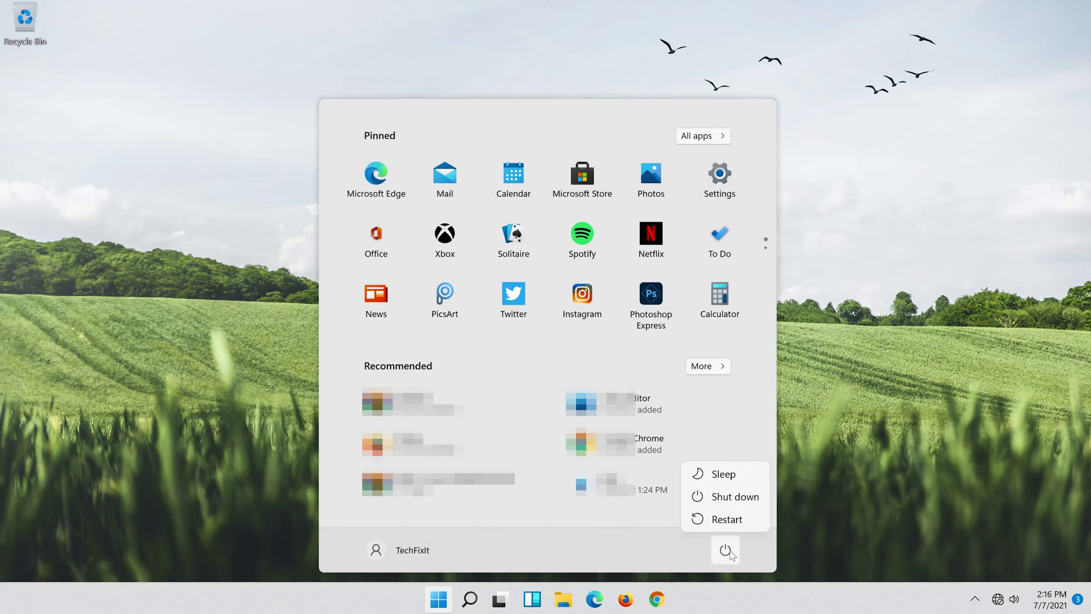
click(732, 518)
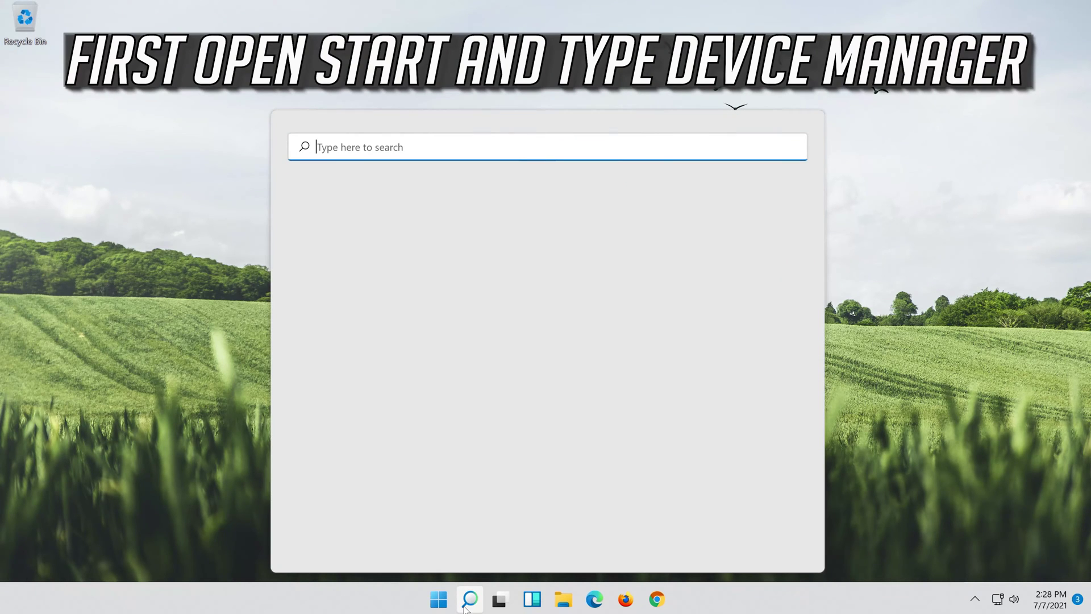
- Search 'device manager' and open Device Manager from the results
text(dev)
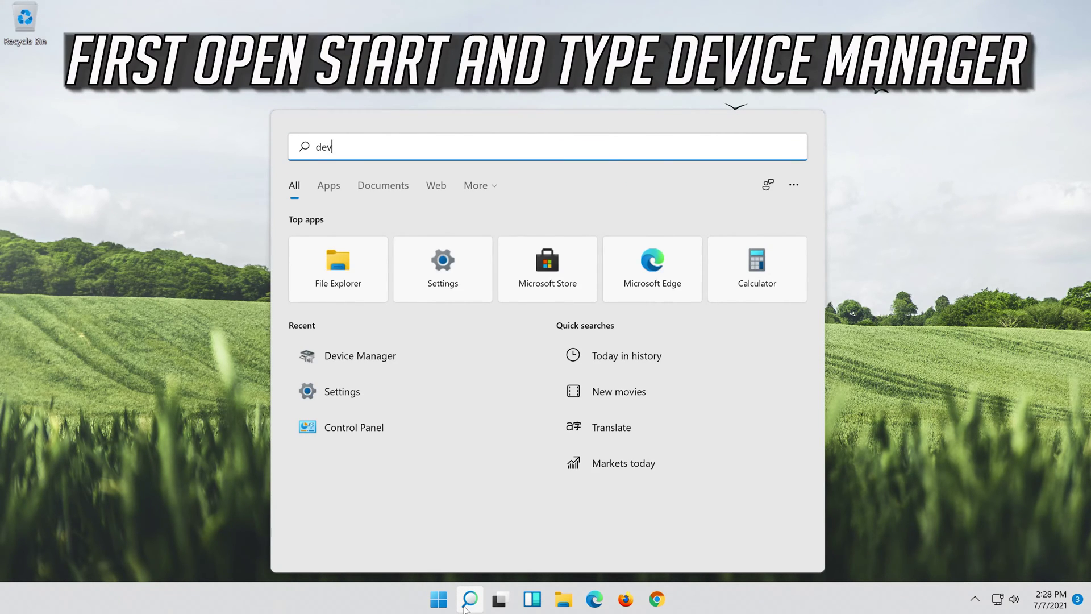
text(ice manager)
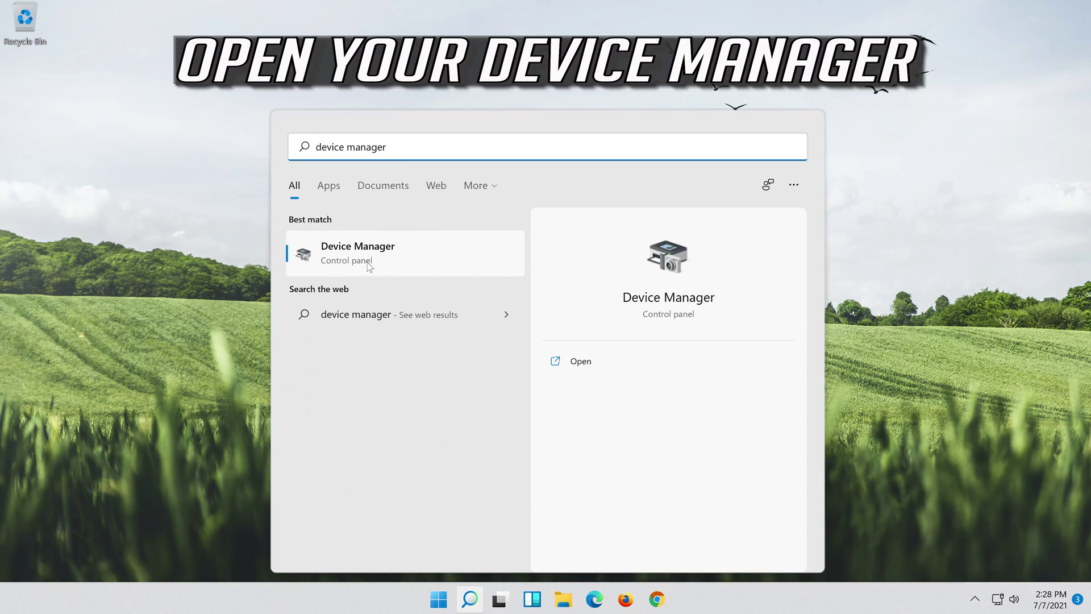
click(384, 258)
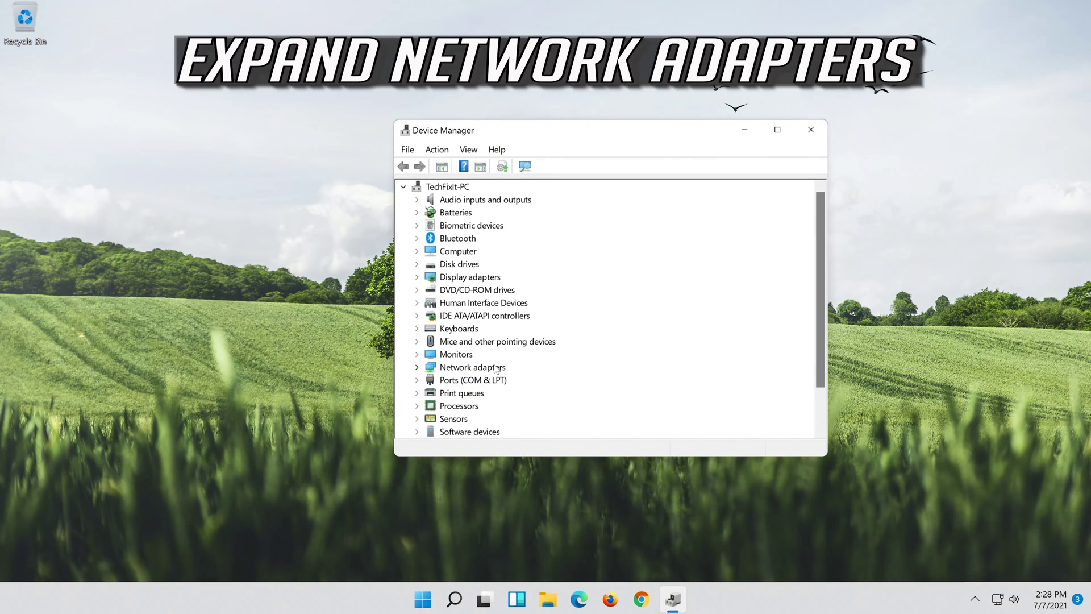
- Expand Network adapters and open Properties for the Intel(R) 82574L Gigabit Network Connection
click(418, 368)
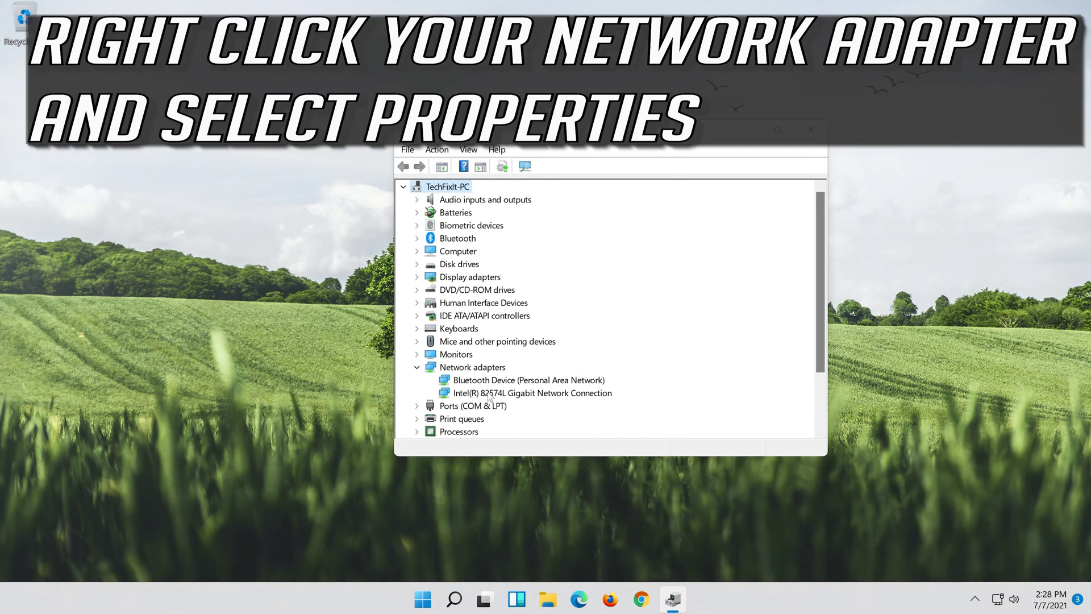
click(464, 392)
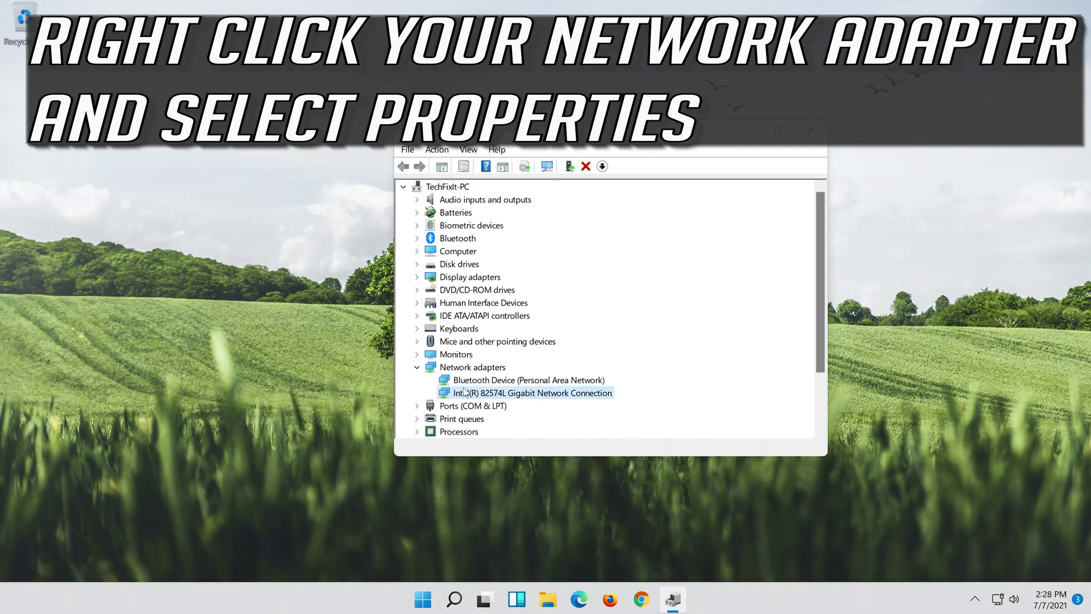
right_click(535, 396)
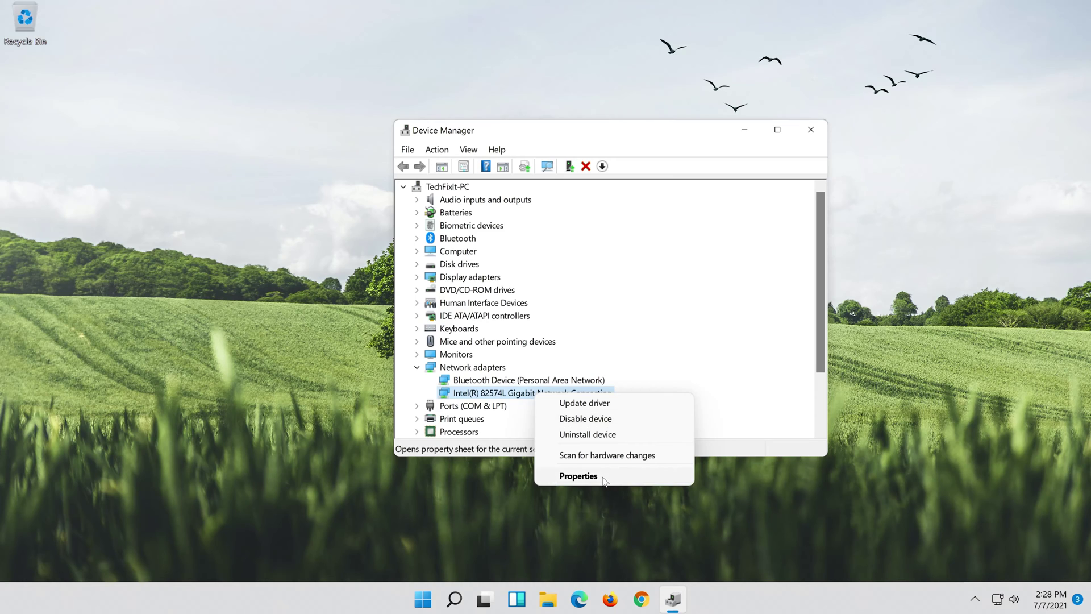
click(604, 477)
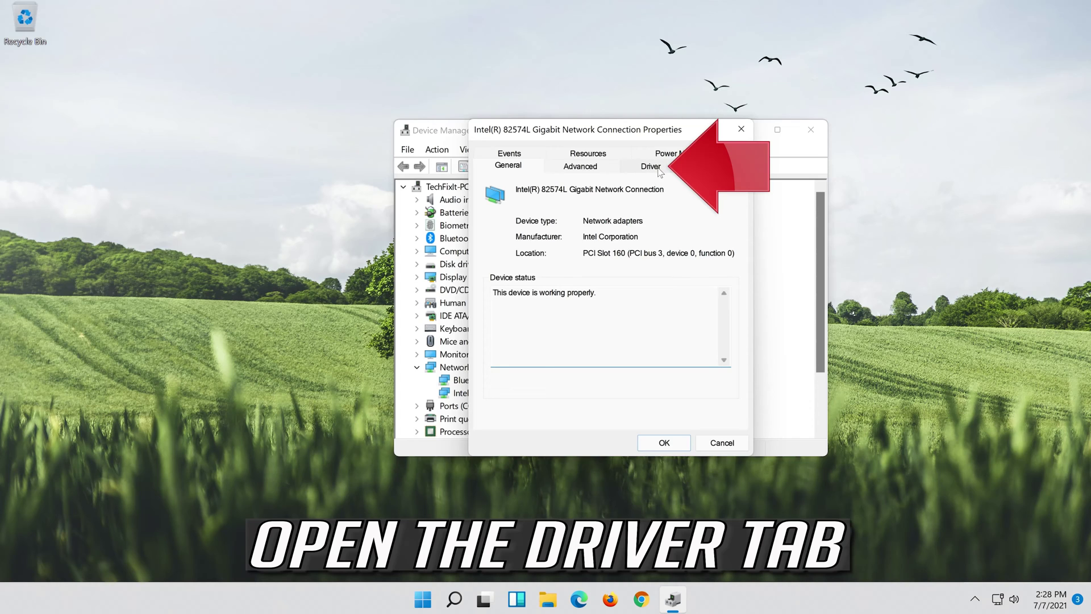
- Uninstall the Intel(R) 82574L Gigabit Network Connection from its Driver tab and confirm
click(658, 169)
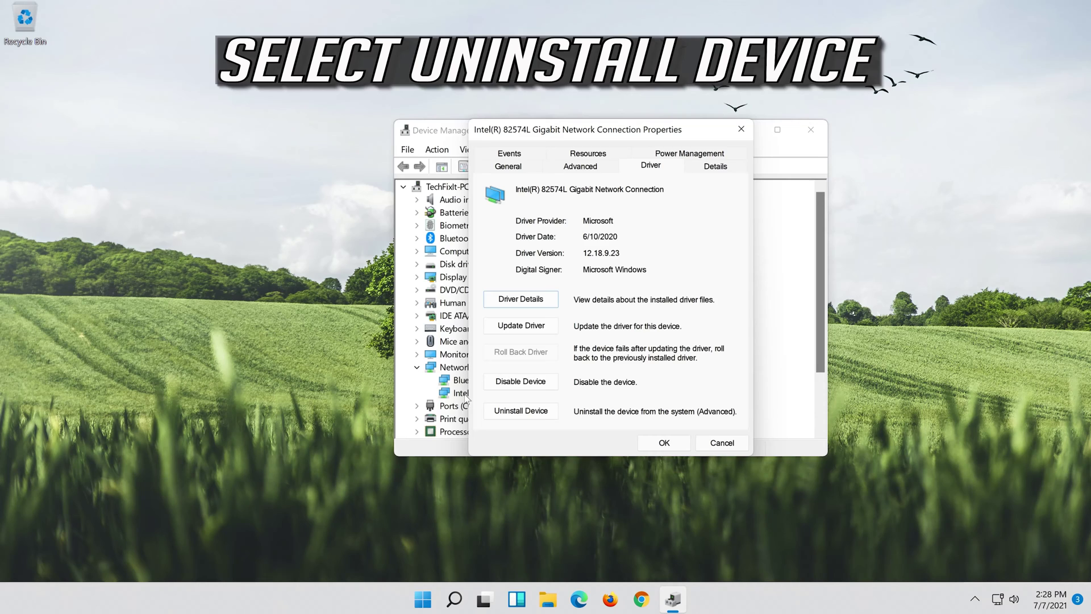
click(528, 413)
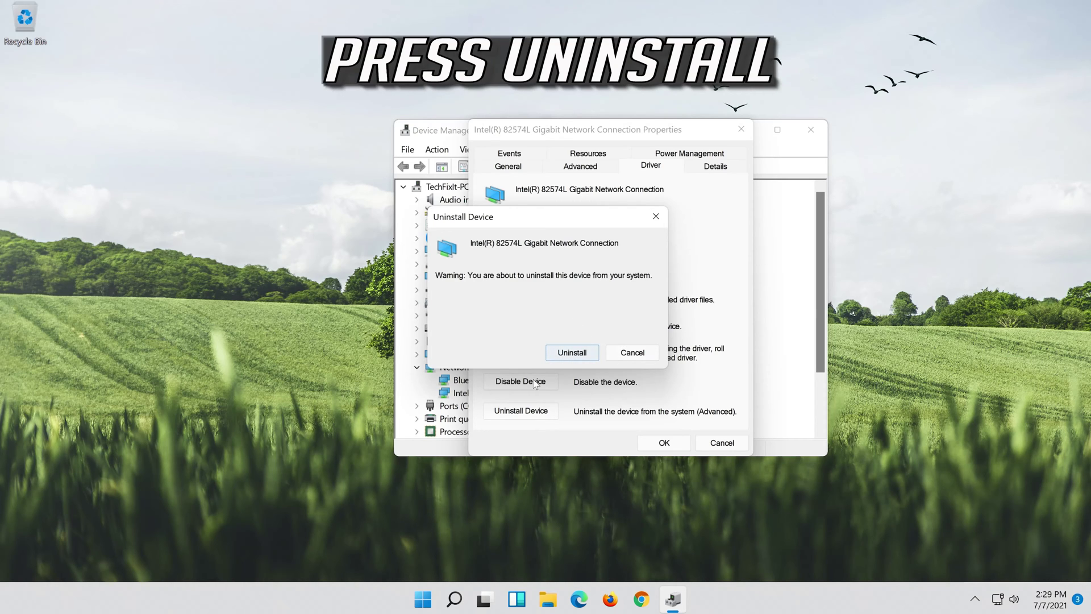
click(579, 356)
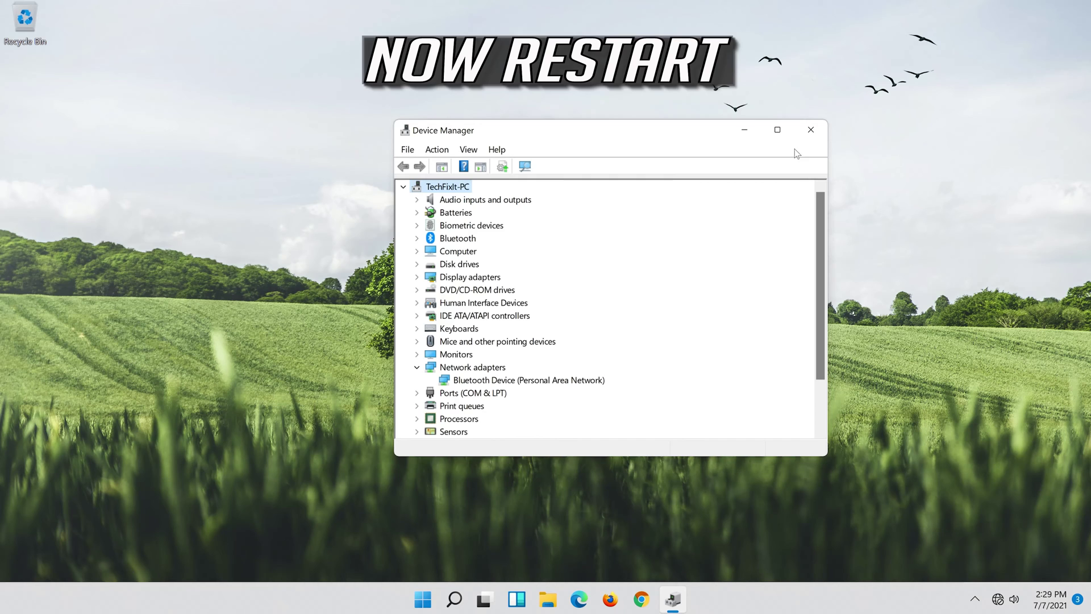
- Close Device Manager and restart Windows from the Start menu's power options
click(819, 132)
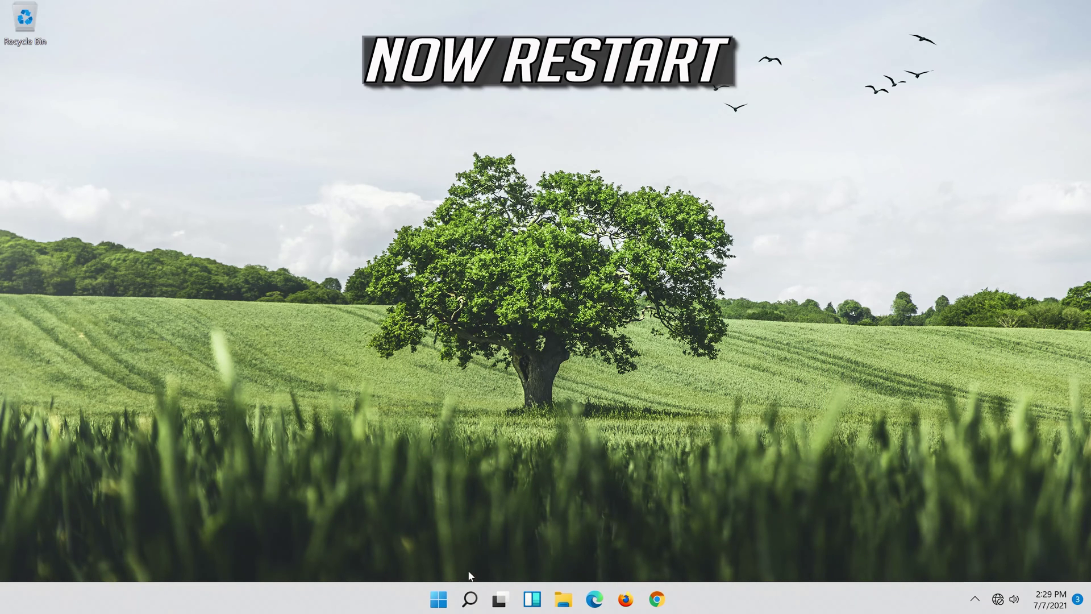
click(438, 606)
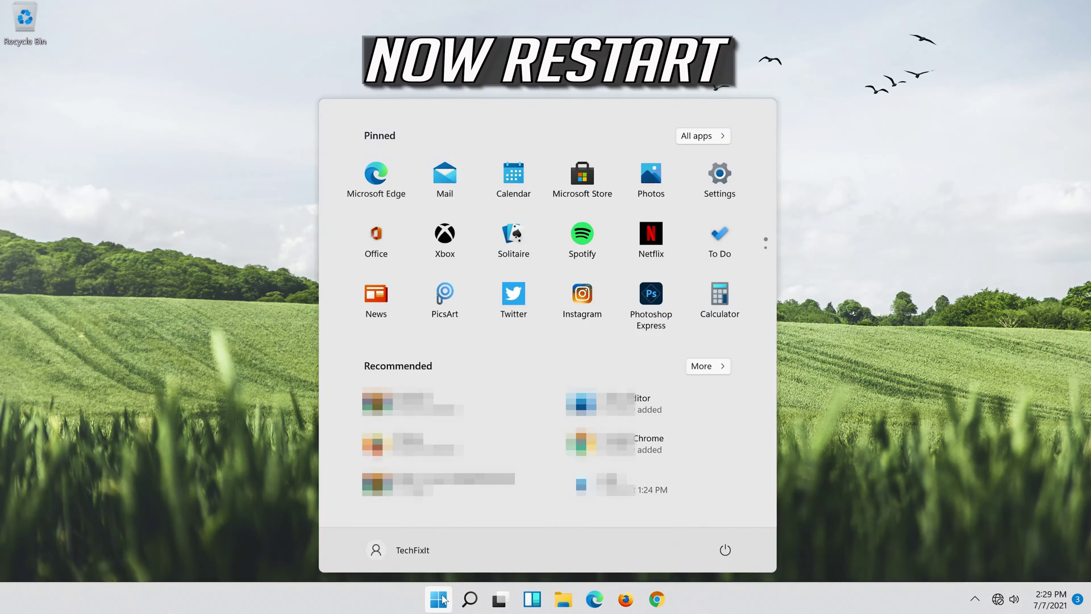
click(725, 550)
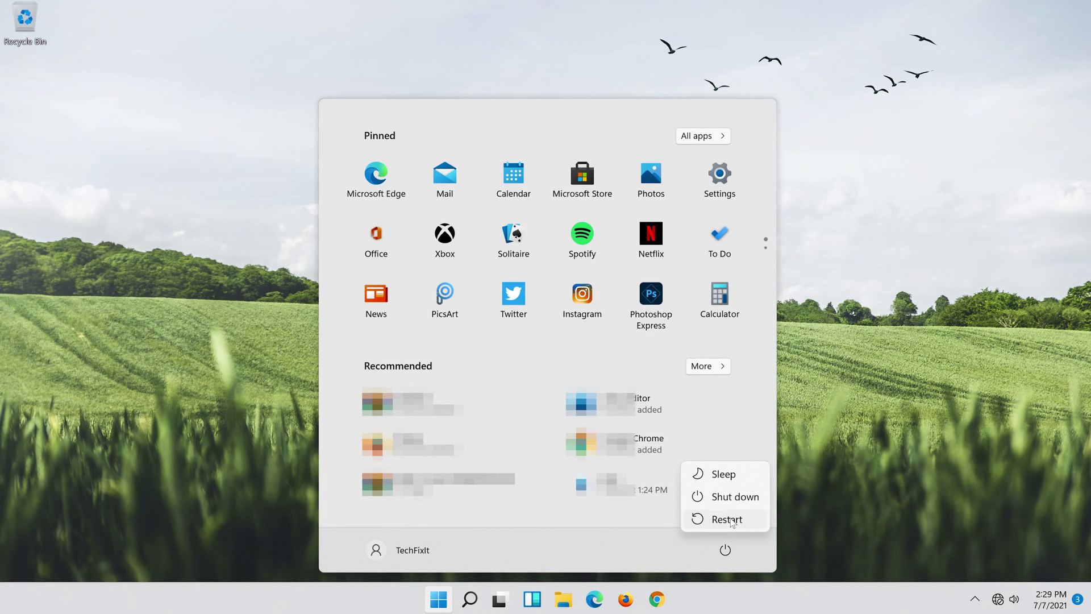
click(730, 519)
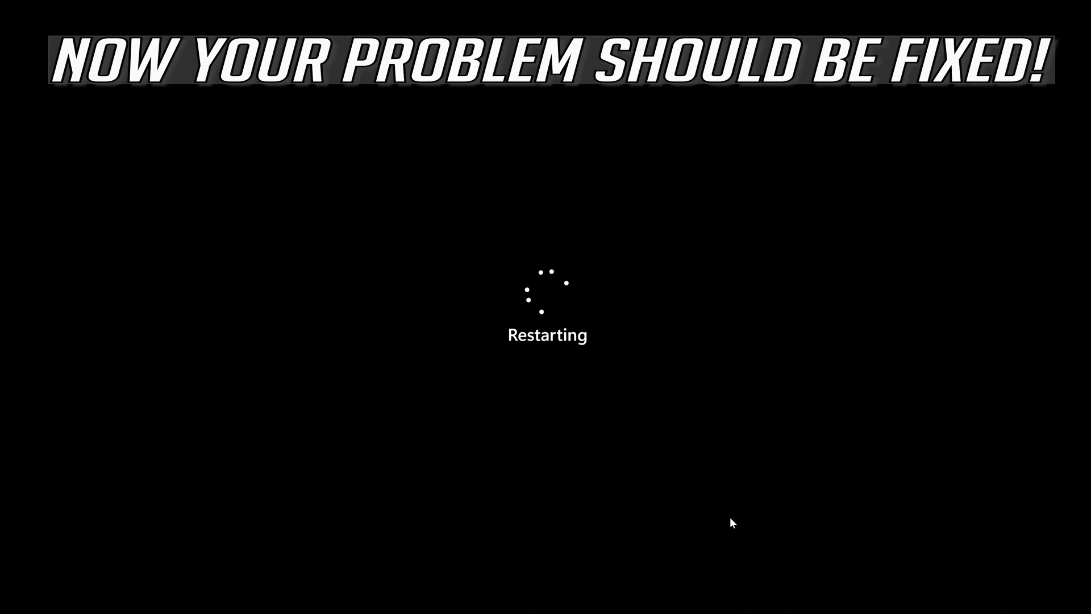